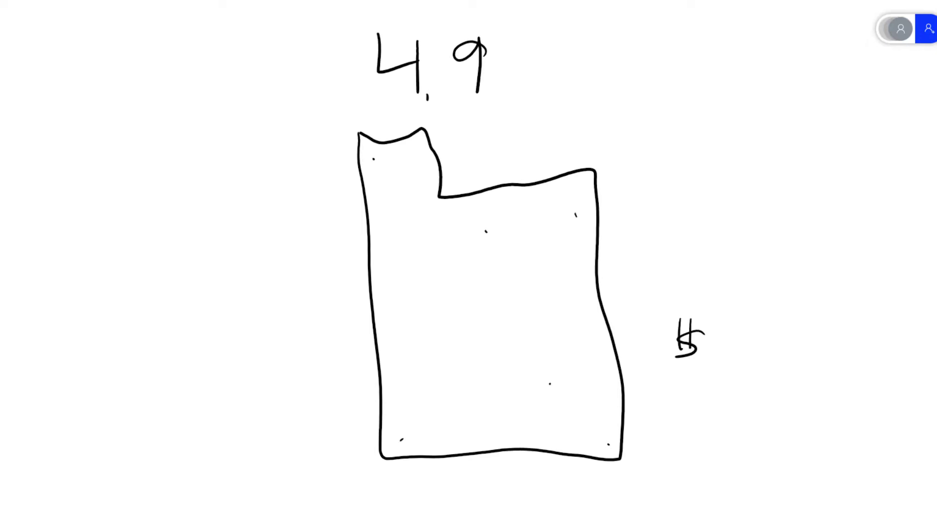
Write 30 after the dollar sign beside the hand-drawn city outline.
left_click_drag(716, 338, 709, 383)
mouse_move(765, 349)
left_mouse_down()
mouse_move(755, 354)
mouse_move(753, 346)
left_mouse_up()
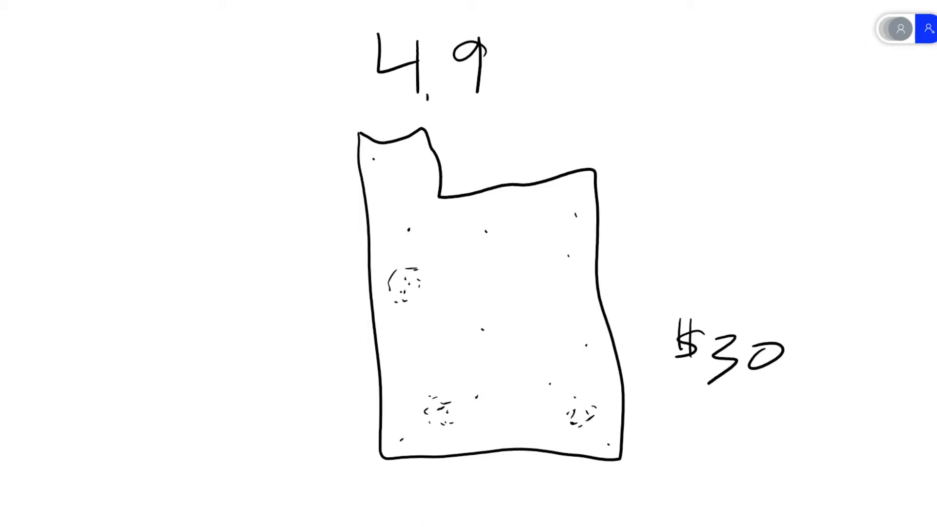
Erase the scattered dots inside the city outline and circle the three remaining dot clusters.
mouse_move(494, 322)
left_mouse_down()
mouse_move(487, 393)
mouse_move(560, 376)
mouse_move(569, 335)
mouse_move(586, 345)
mouse_move(563, 272)
mouse_move(578, 205)
mouse_move(453, 236)
mouse_move(414, 224)
mouse_move(392, 198)
mouse_move(385, 154)
mouse_move(396, 177)
left_mouse_up()
left_click_drag(442, 394, 458, 401)
mouse_move(578, 397)
left_mouse_down()
mouse_move(574, 428)
mouse_move(588, 396)
left_mouse_up()
mouse_move(418, 274)
left_mouse_down()
mouse_move(396, 289)
mouse_move(414, 275)
left_mouse_up()
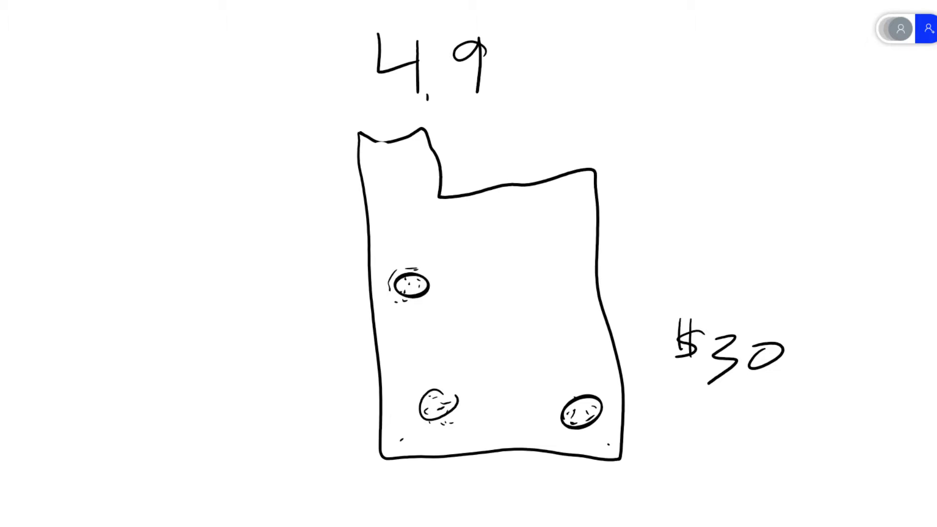
mouse_move(441, 251)
left_mouse_down()
mouse_move(341, 269)
mouse_move(424, 228)
left_mouse_up()
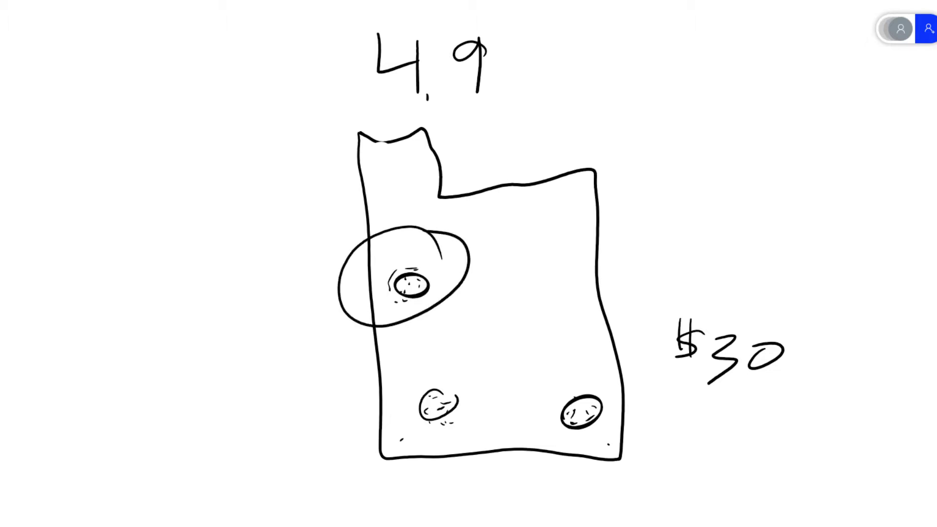
mouse_move(520, 345)
left_mouse_down()
mouse_move(495, 344)
mouse_move(500, 360)
mouse_move(449, 357)
left_mouse_up()
mouse_move(616, 362)
left_mouse_down()
mouse_move(651, 409)
mouse_move(617, 362)
left_mouse_up()
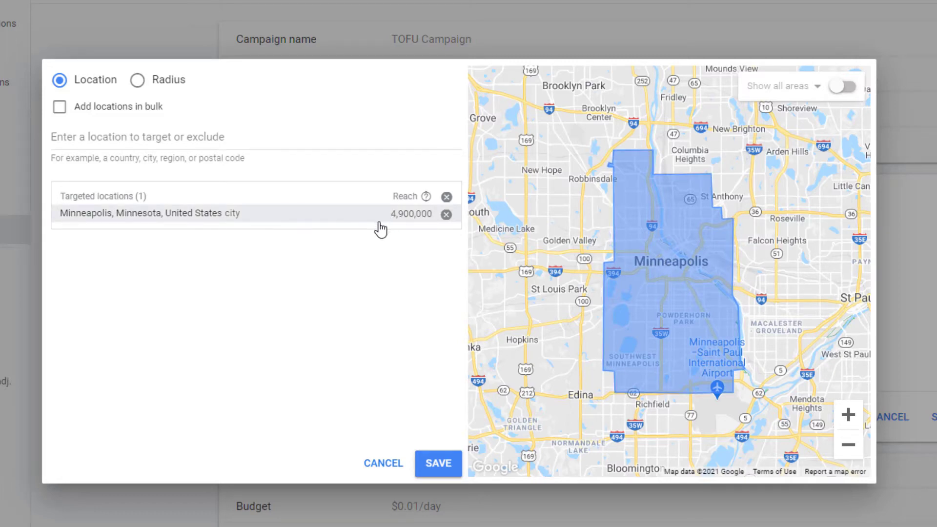
In Google Ads, show all areas on the location map and target postal code 55408, Minnesota.
left_click(843, 89)
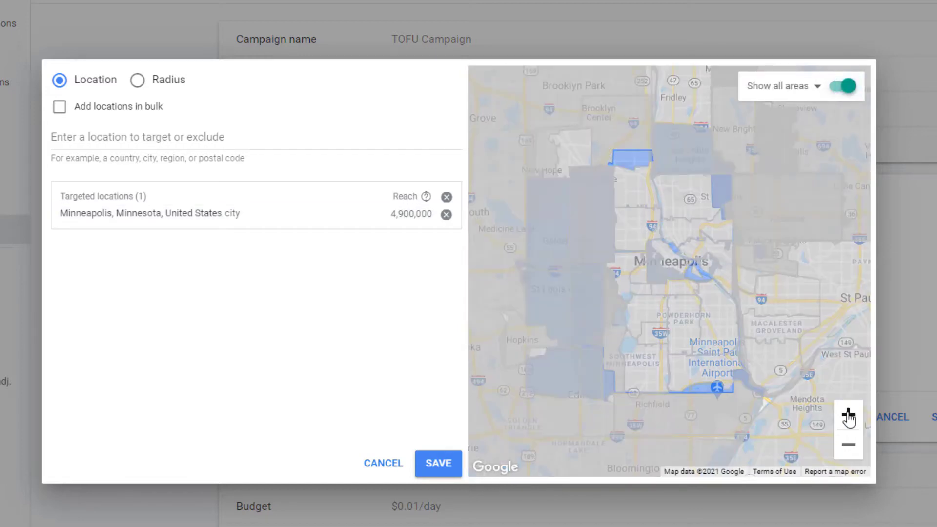
left_click(848, 415)
left_click(848, 415)
left_click_drag(756, 388, 836, 152)
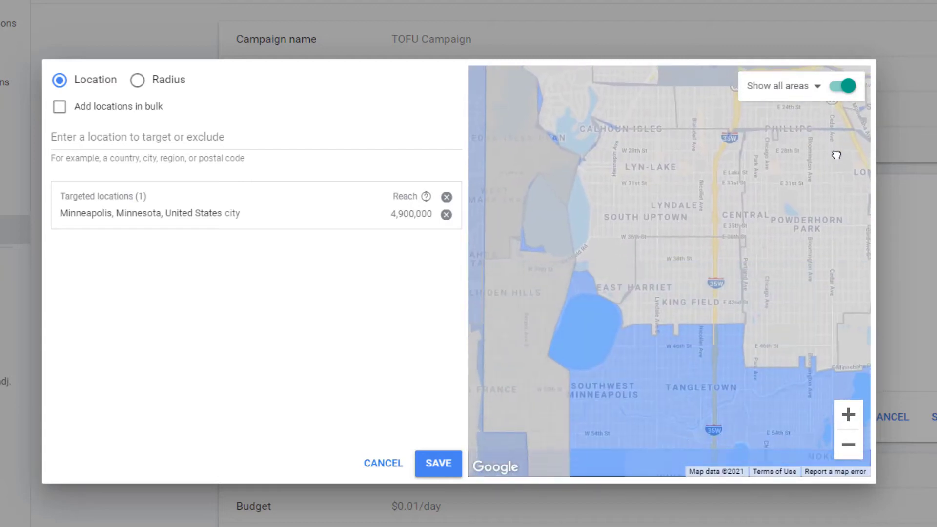
left_click(662, 191)
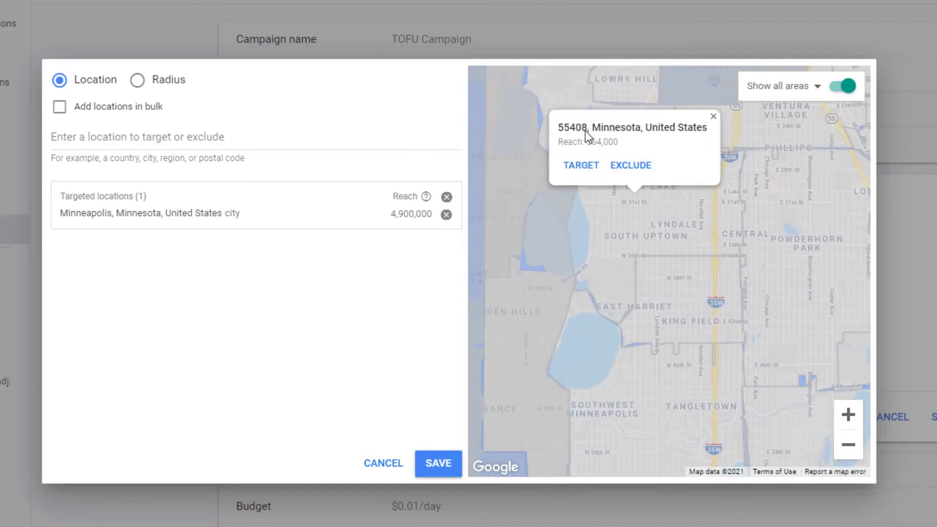
left_click(581, 179)
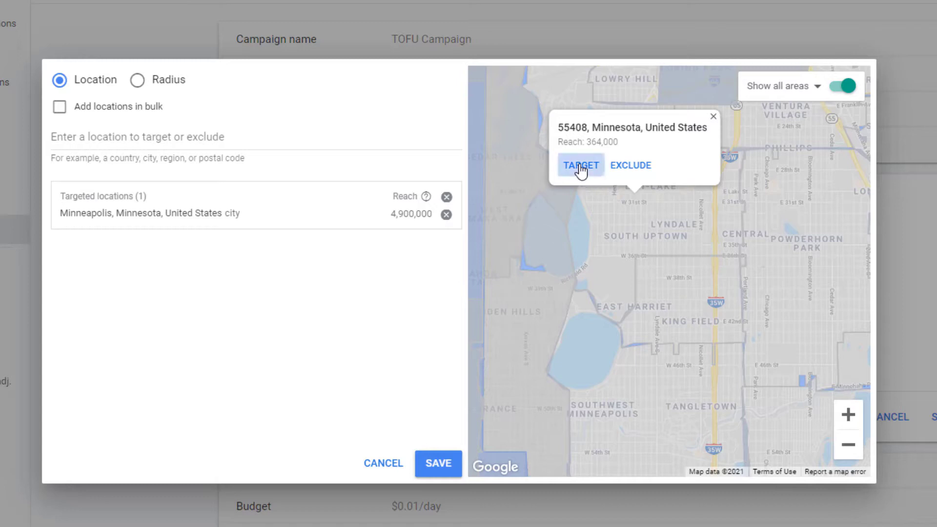
Target the neighbouring postal codes 55409, 55419 and 55407 on the map.
left_click(698, 324)
left_click(622, 279)
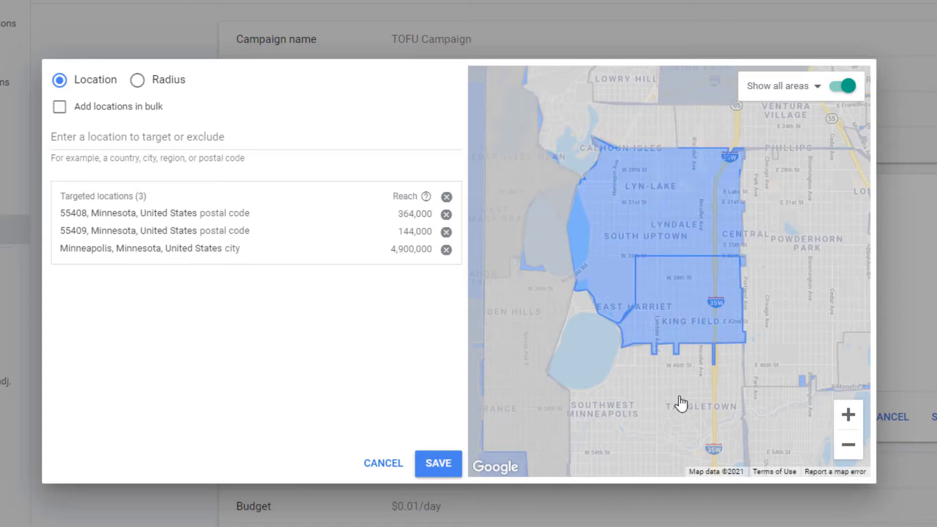
left_click(652, 392)
left_click(607, 408)
left_click(833, 246)
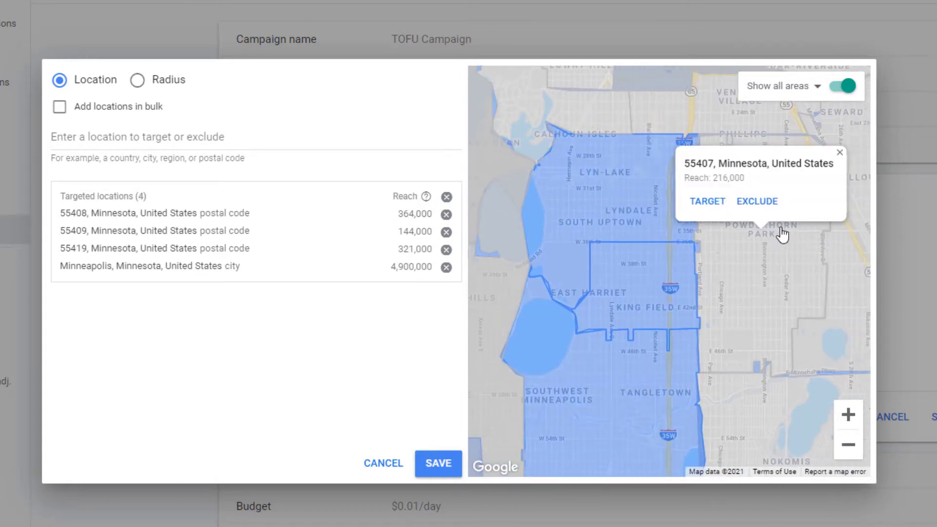
left_click(697, 203)
Exclude postal code 55417, Minnesota, near the airport from the campaign's locations.
left_click(848, 444)
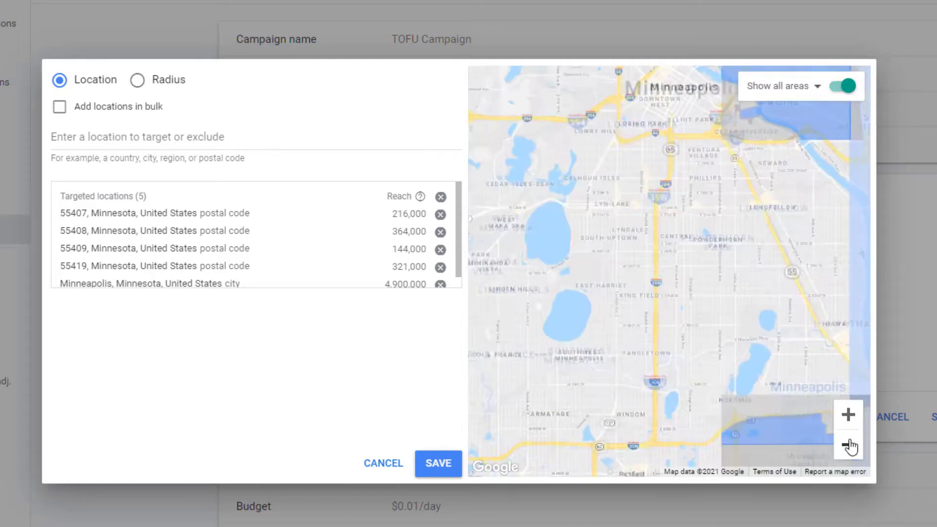
left_click(848, 444)
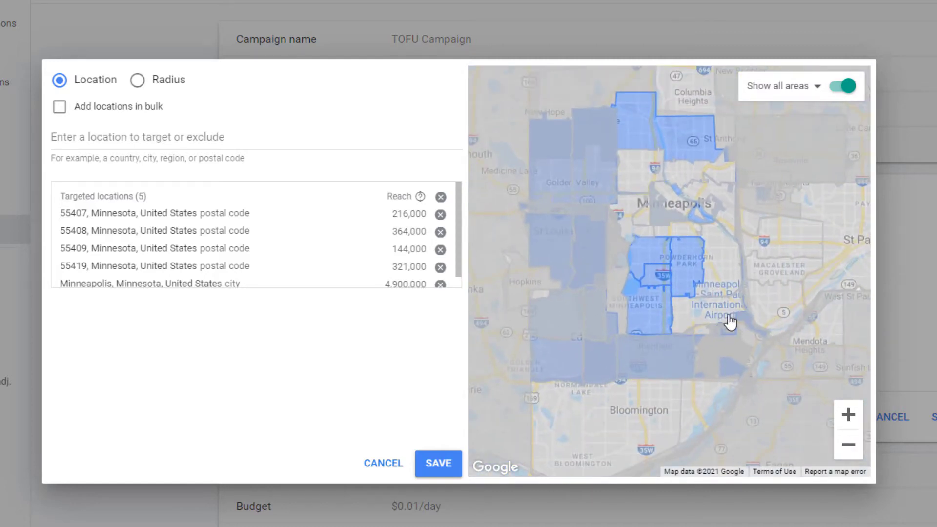
left_click(848, 415)
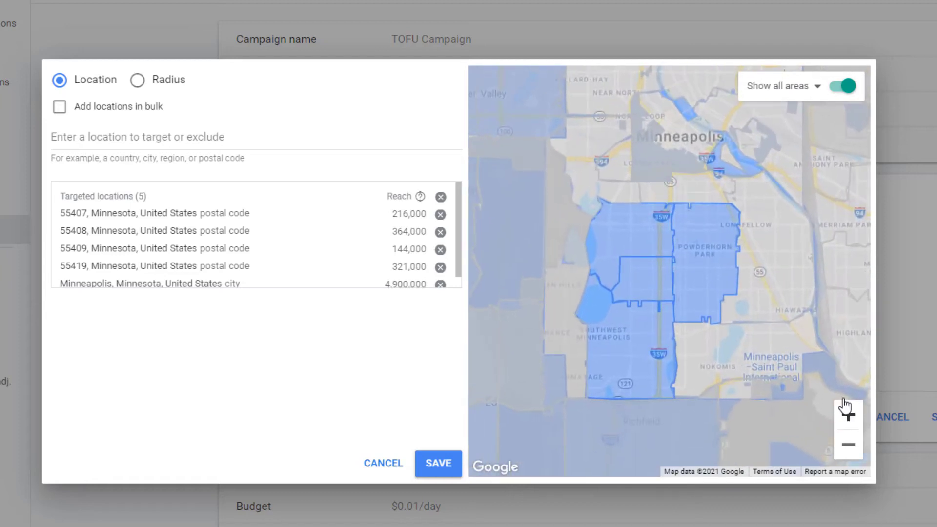
left_click(779, 350)
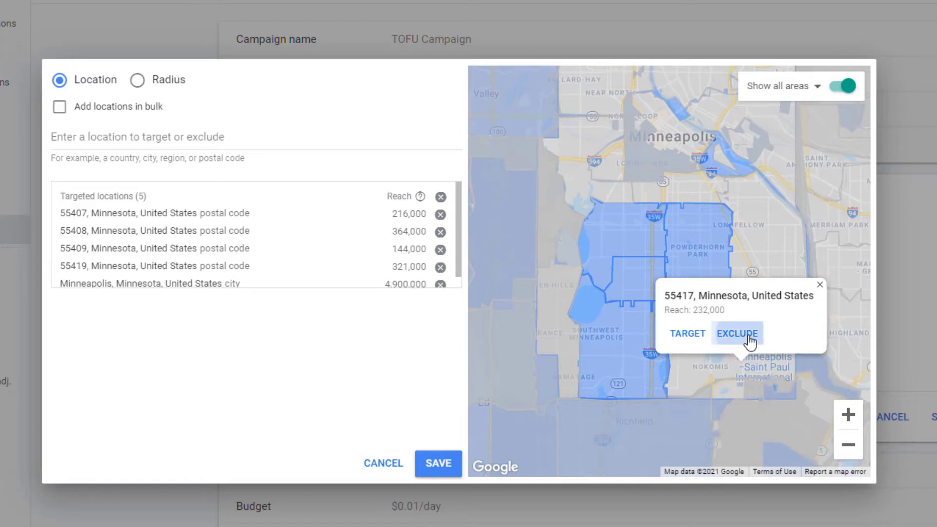
left_click(725, 335)
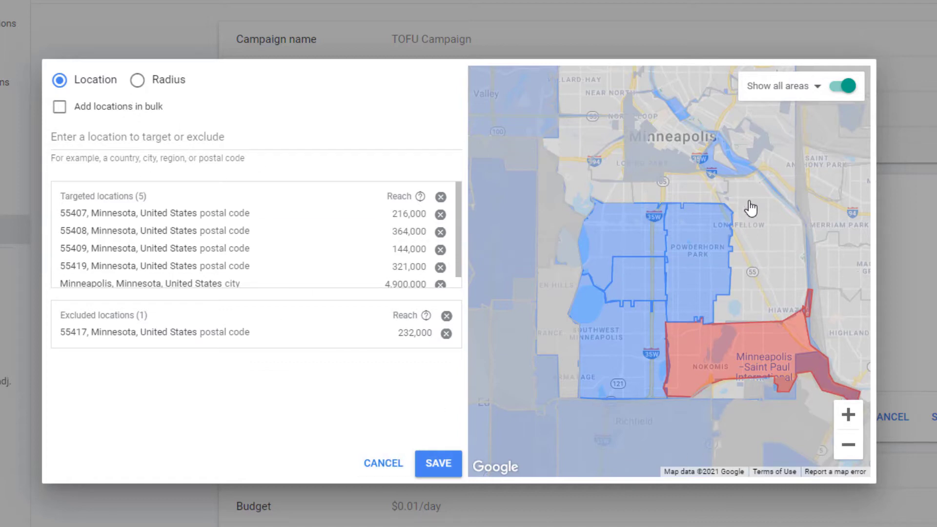
Add a 5 mi radius target around Minneapolis, MN.
left_click_drag(664, 151, 681, 324)
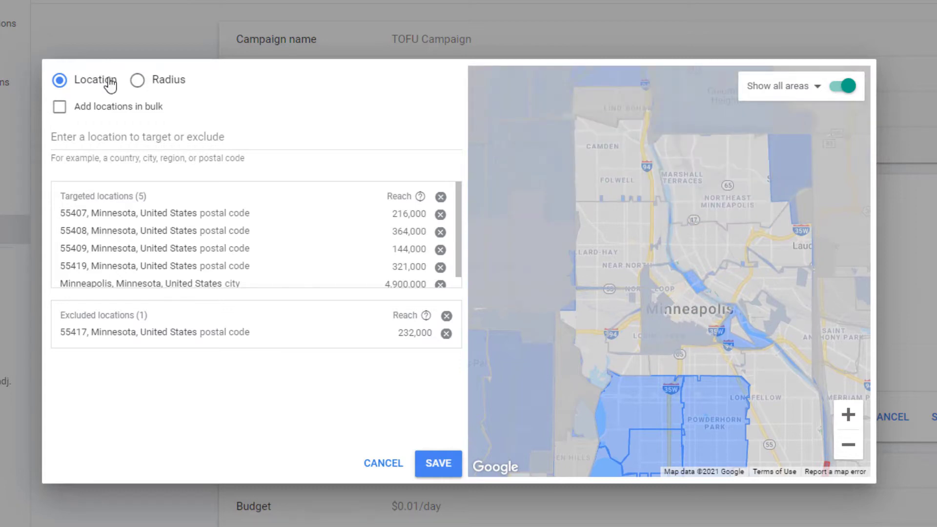
left_click(138, 81)
left_click_drag(415, 135, 406, 135)
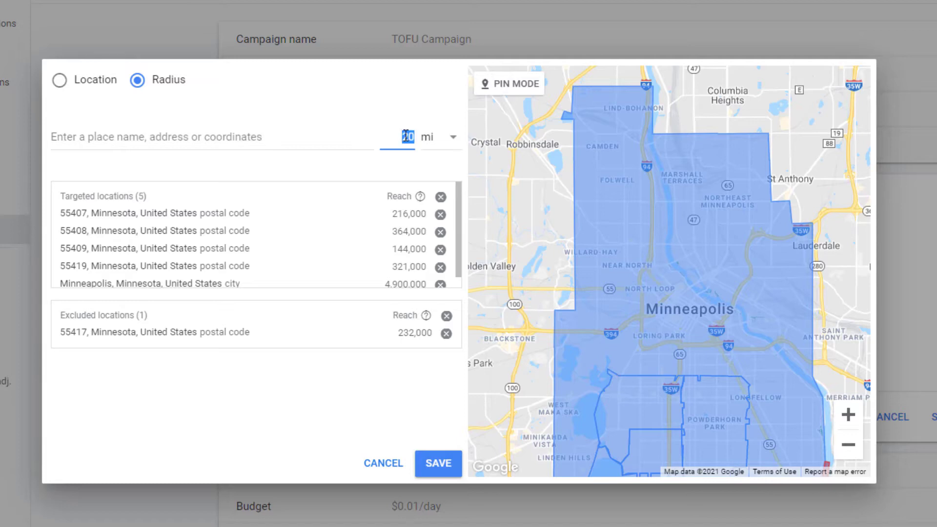
type("5")
left_click(302, 141)
type("Minneapolis")
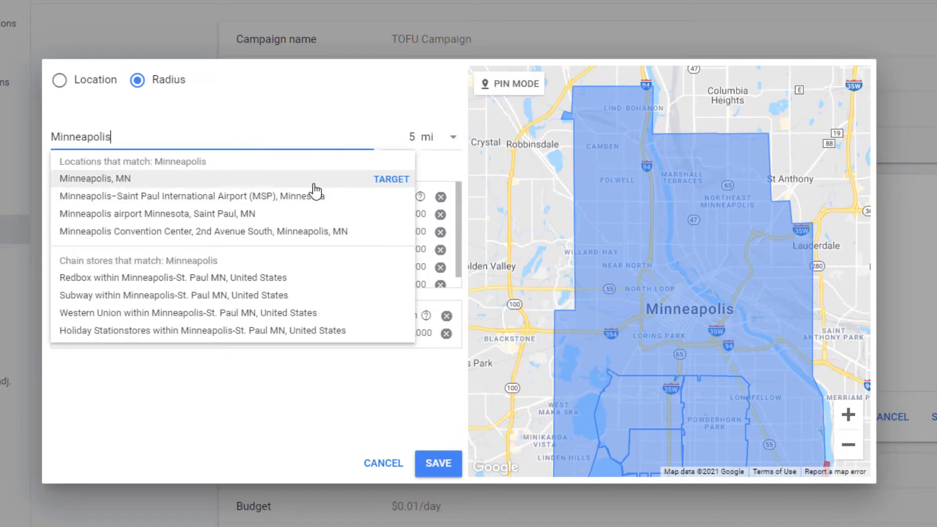
left_click(386, 181)
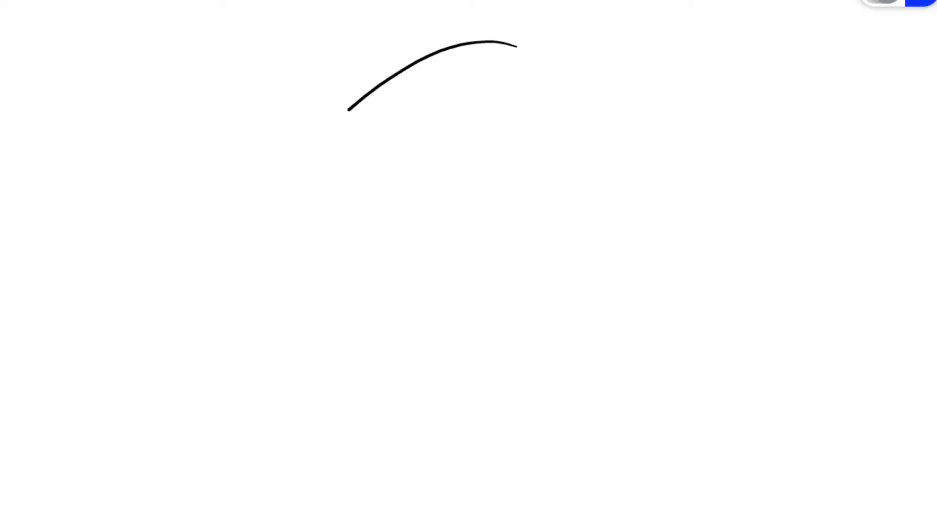
On the whiteboard, sketch a large circle with a marked centre and small rings around spots near its edge.
left_click_drag(489, 62, 401, 86)
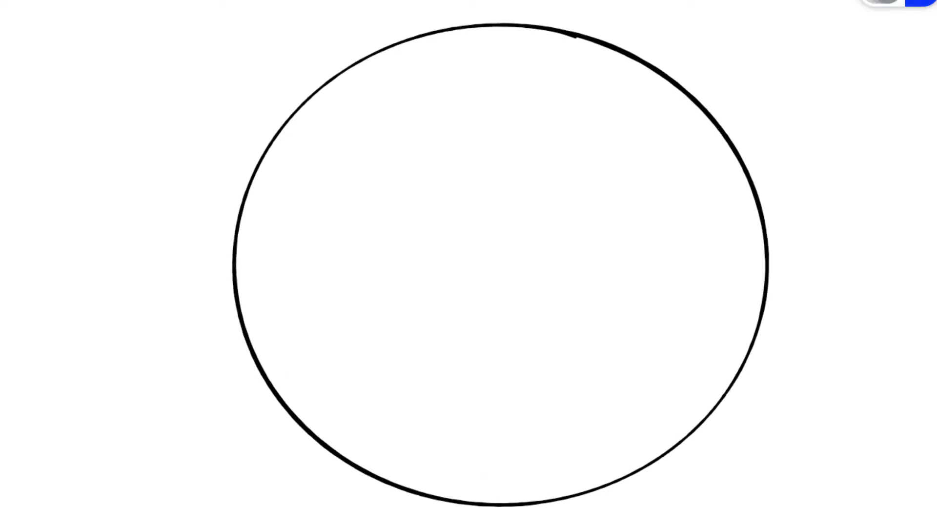
left_click_drag(481, 261, 474, 270)
mouse_move(288, 301)
left_mouse_down()
mouse_move(322, 258)
mouse_move(305, 283)
left_mouse_up()
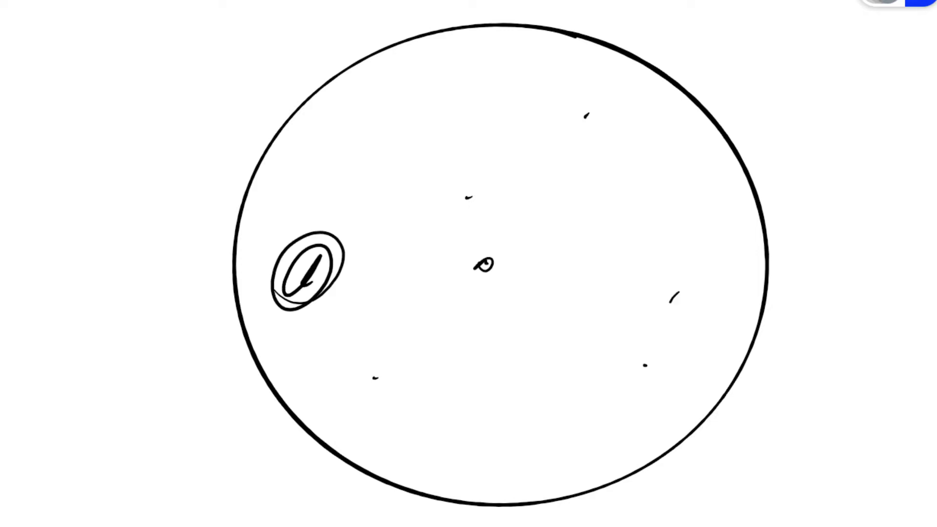
mouse_move(670, 302)
left_mouse_down()
mouse_move(669, 323)
mouse_move(684, 313)
left_mouse_up()
mouse_move(552, 100)
left_mouse_down()
mouse_move(550, 146)
mouse_move(599, 105)
left_mouse_up()
left_click_drag(579, 114, 573, 133)
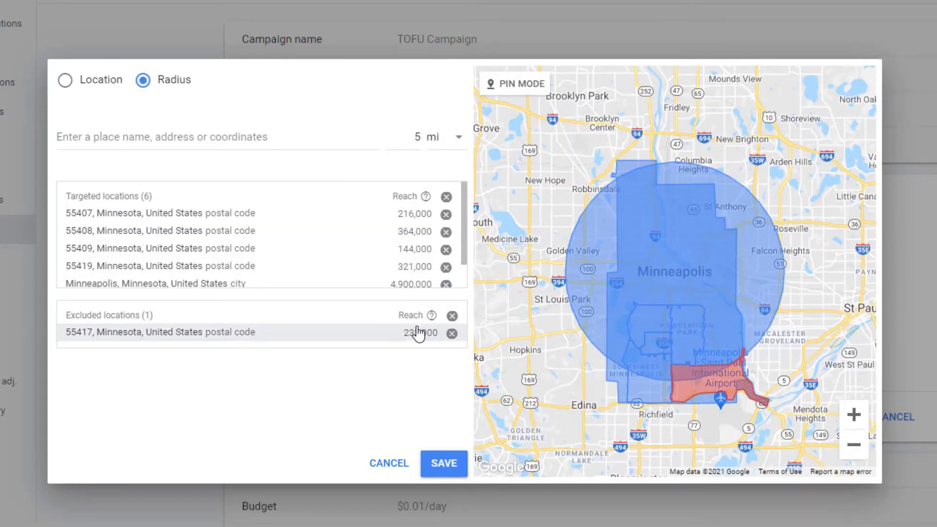
In Google Ads, remove the 5 mi radius around Minneapolis, MN from the targeted locations.
scroll(313, 256, "down", 2)
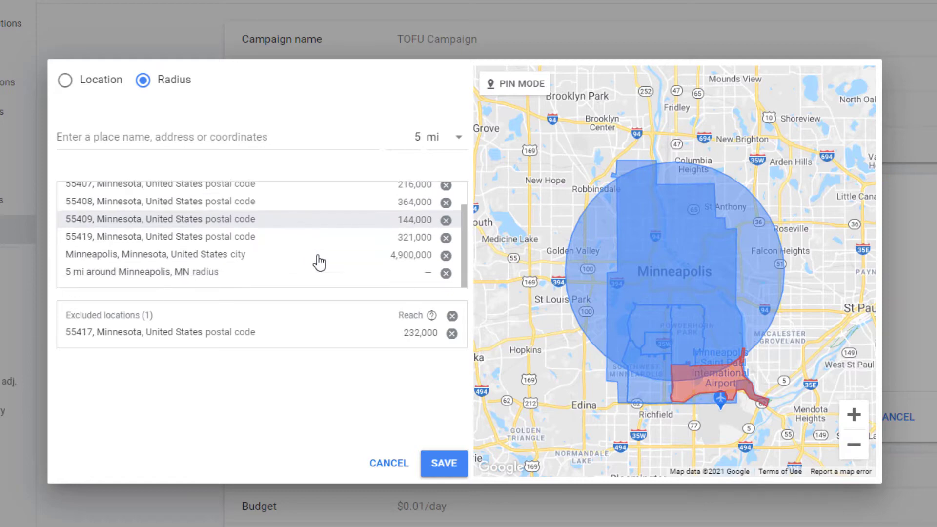
left_click(446, 273)
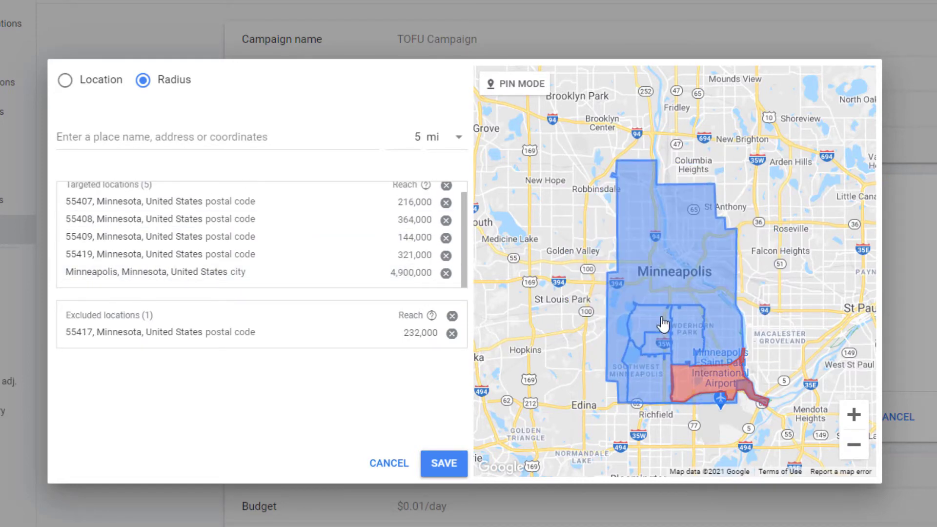
Return to targeting by location with all areas shown on the map, and target postal code 55405.
left_click(64, 86)
left_click(854, 414)
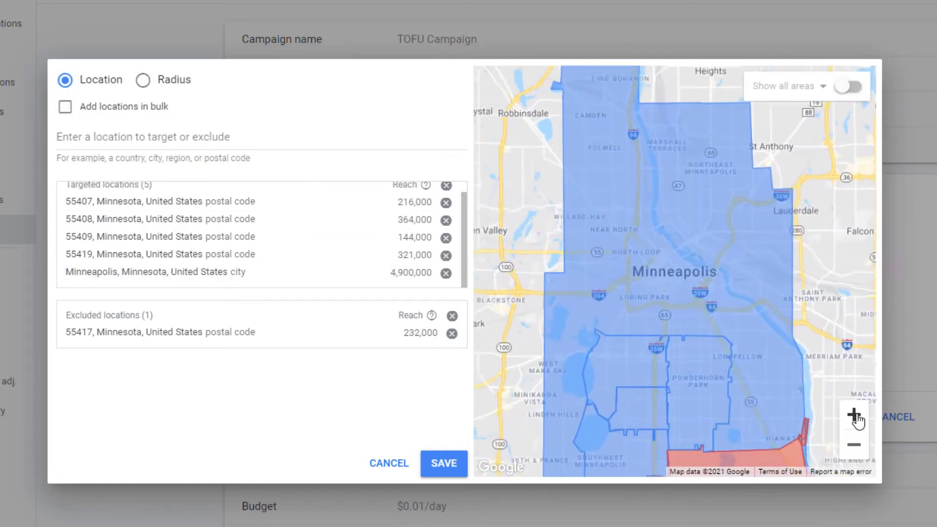
left_click(844, 90)
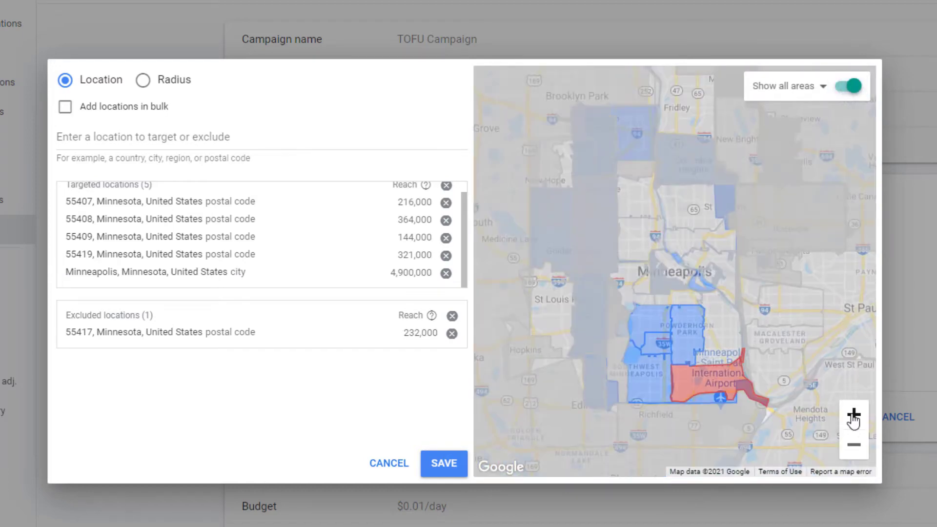
left_click(853, 415)
left_click(573, 376)
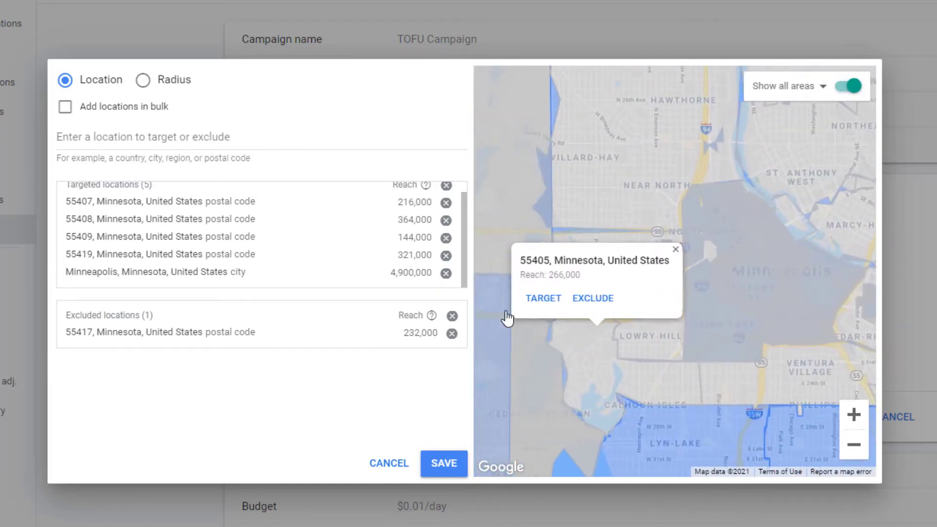
left_click(557, 302)
Target postal code 55404, Minnesota, on the map.
left_click(722, 396)
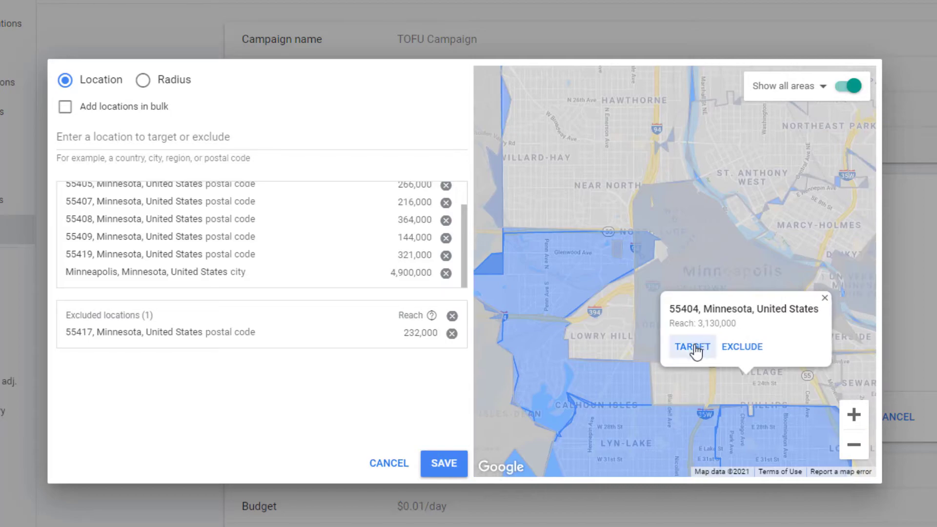